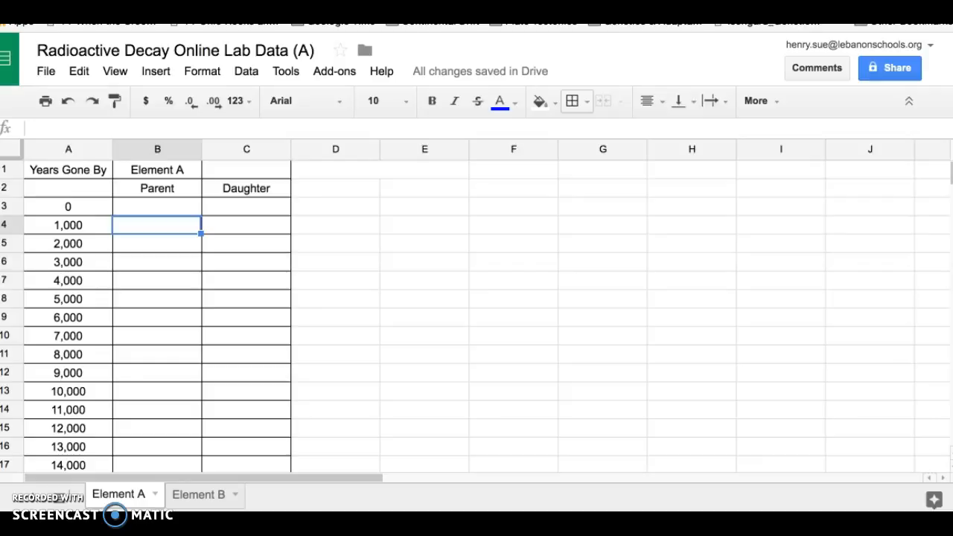
Merge the Element A header cell B1 horizontally with the empty cell C1
{"action": "key", "text": "Up"}
{"action": "key", "text": "Up"}
{"action": "key", "text": "Up"}
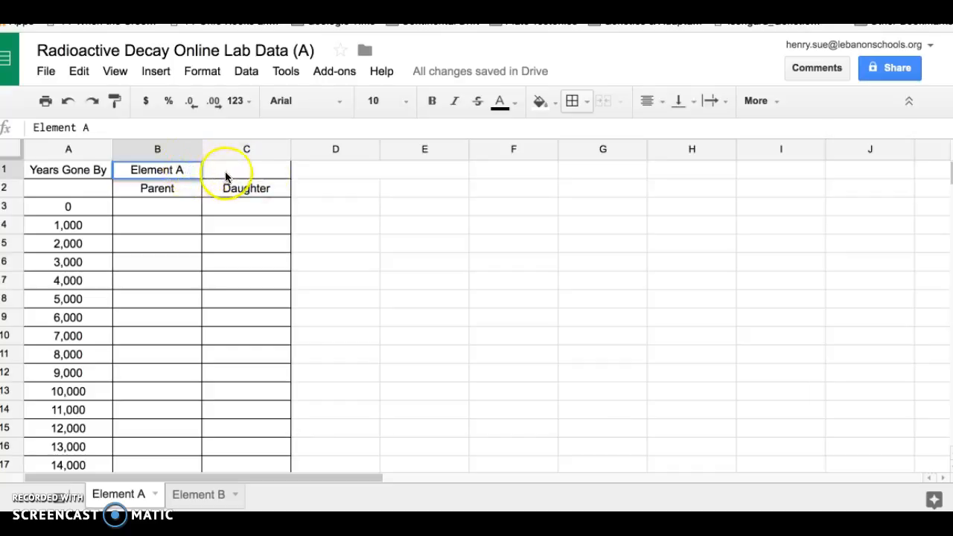
{"action": "left_click_drag", "start_coordinate": [233, 171], "coordinate": [178, 172]}
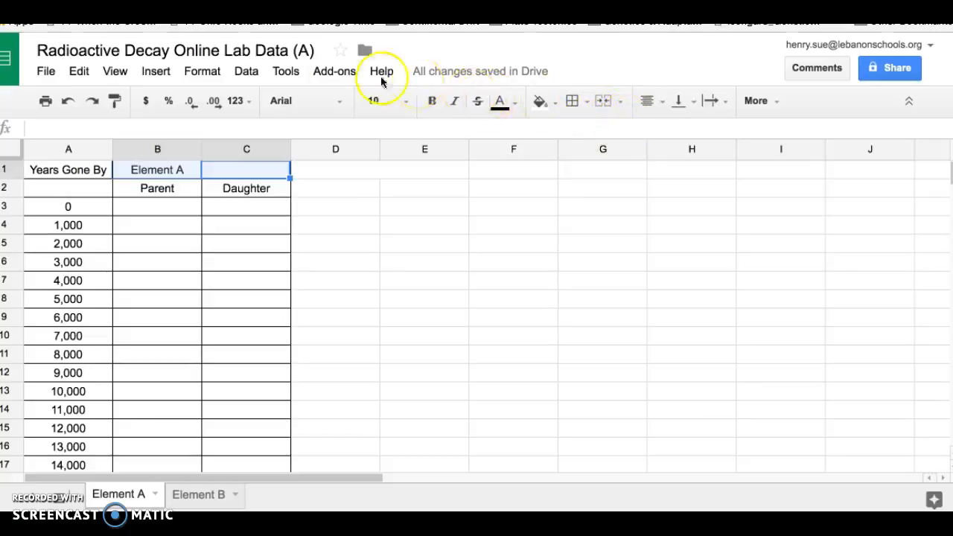
{"action": "left_click", "coordinate": [286, 72]}
{"action": "left_click", "coordinate": [246, 71]}
{"action": "left_click", "coordinate": [298, 71]}
{"action": "left_click", "coordinate": [334, 71]}
{"action": "left_click", "coordinate": [207, 72]}
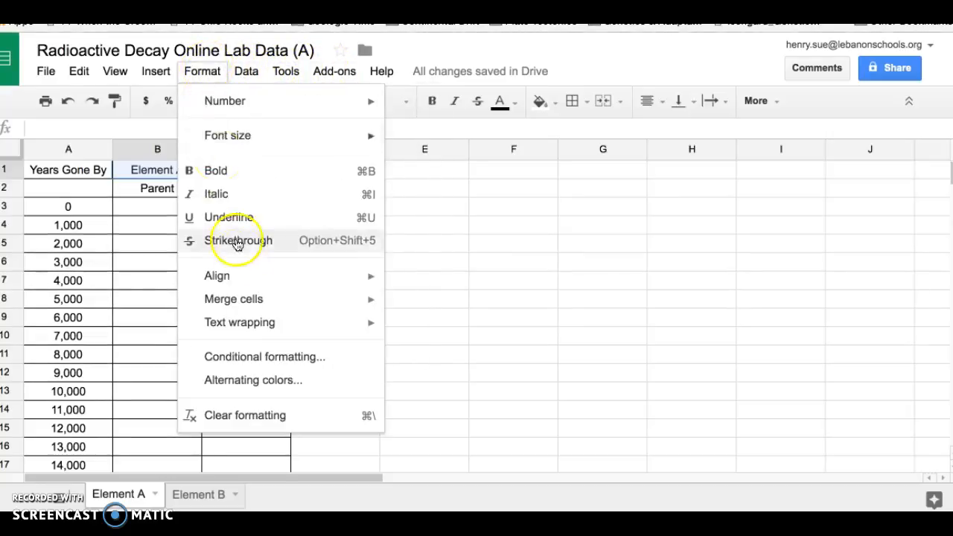
{"action": "mouse_move", "coordinate": [252, 300]}
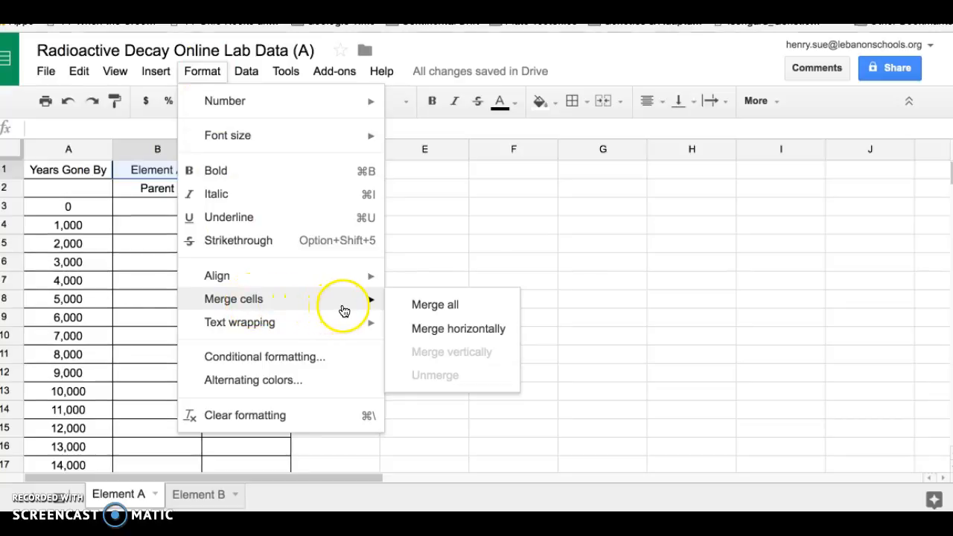
{"action": "left_click", "coordinate": [441, 327]}
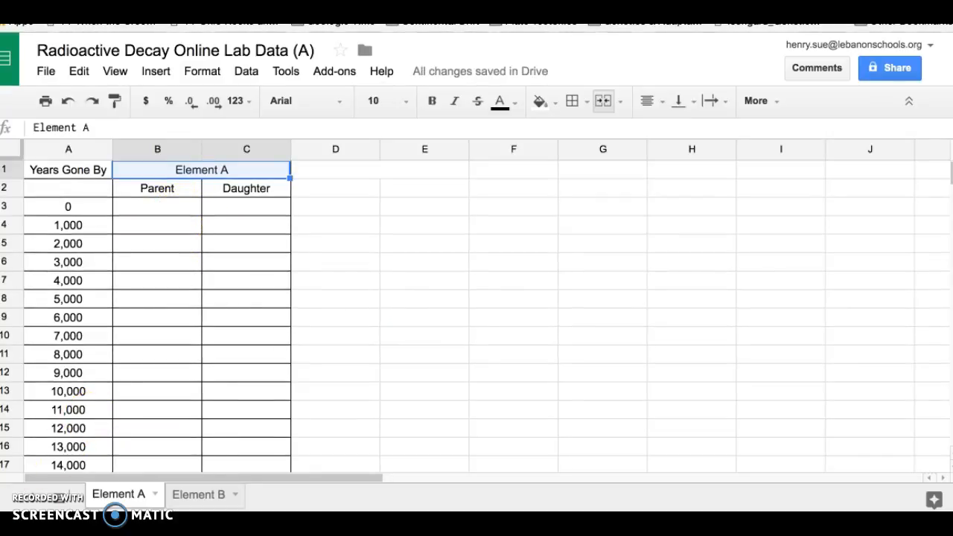
Enter 100 as the Parent value and 0 as the Daughter value in the row for 0 years
{"action": "left_click", "coordinate": [174, 213]}
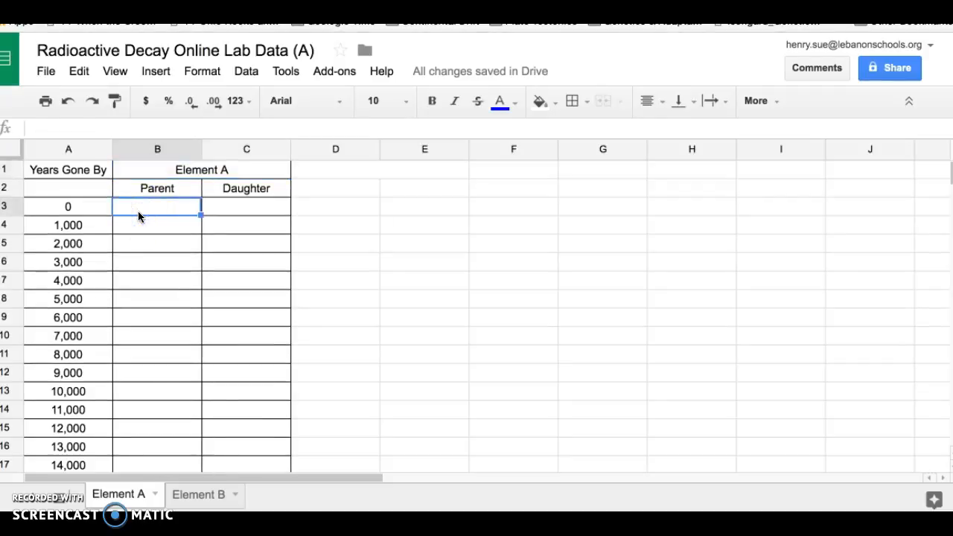
{"action": "type", "text": "100"}
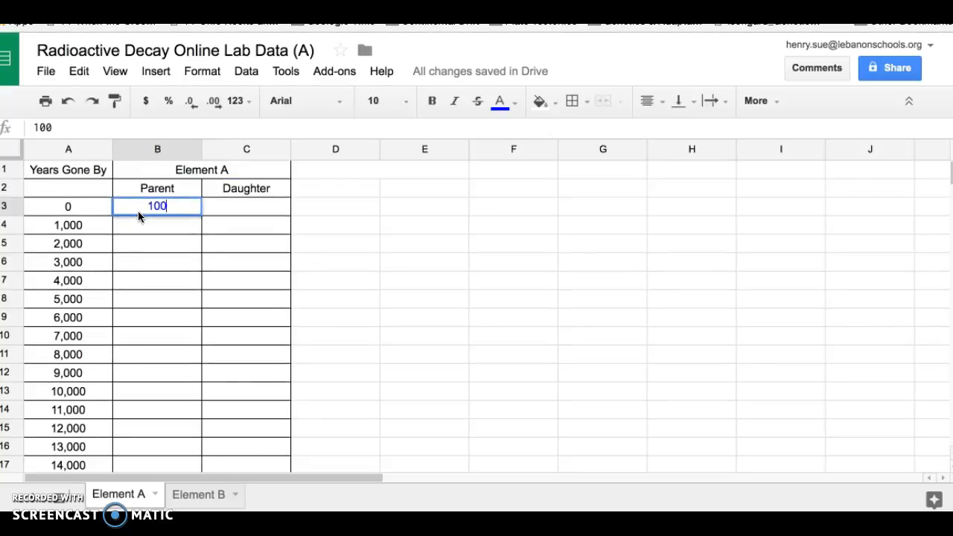
{"action": "left_click", "coordinate": [227, 212]}
{"action": "type", "text": "0"}
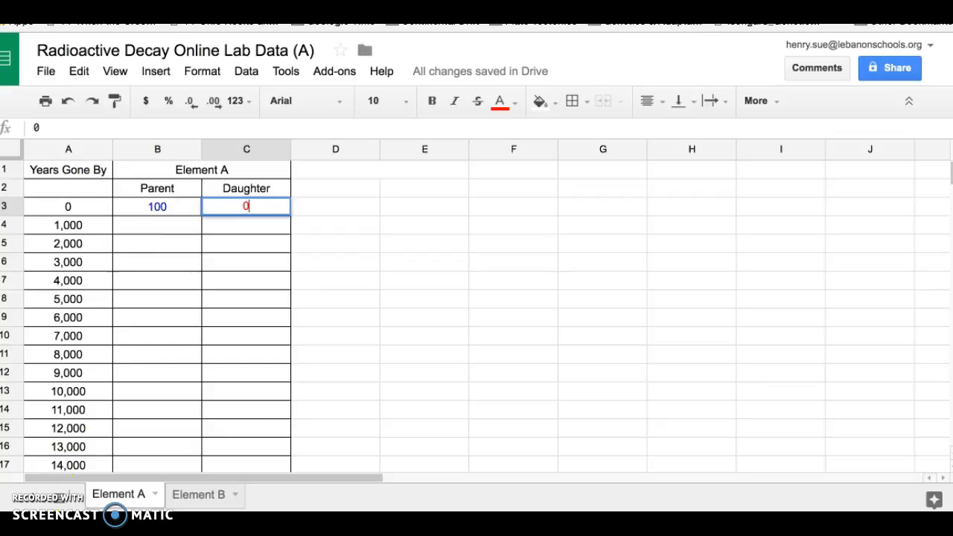
Enter Parent 80 and Daughter 20 for 1,000 years, and Parent 67 for 2,000 years
{"action": "double_click", "coordinate": [163, 230]}
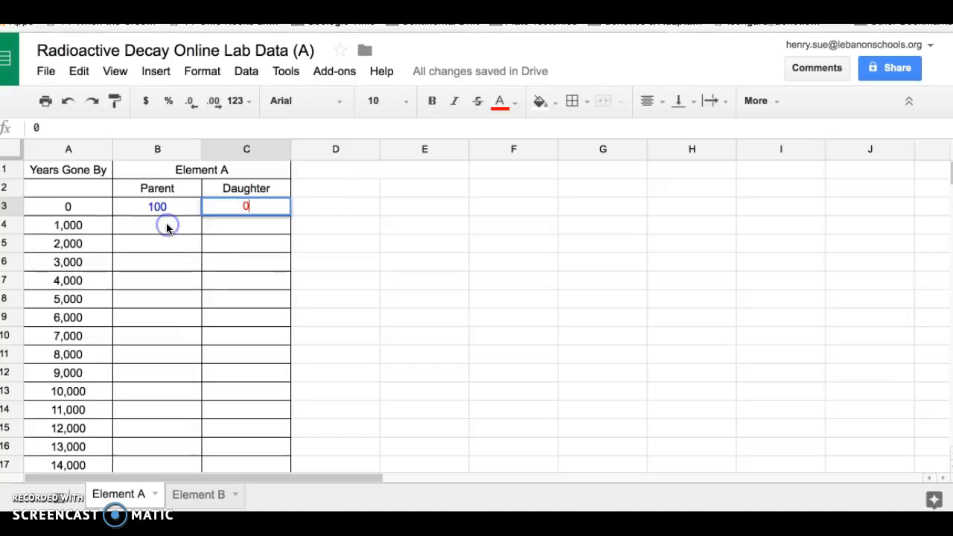
{"action": "type", "text": "80"}
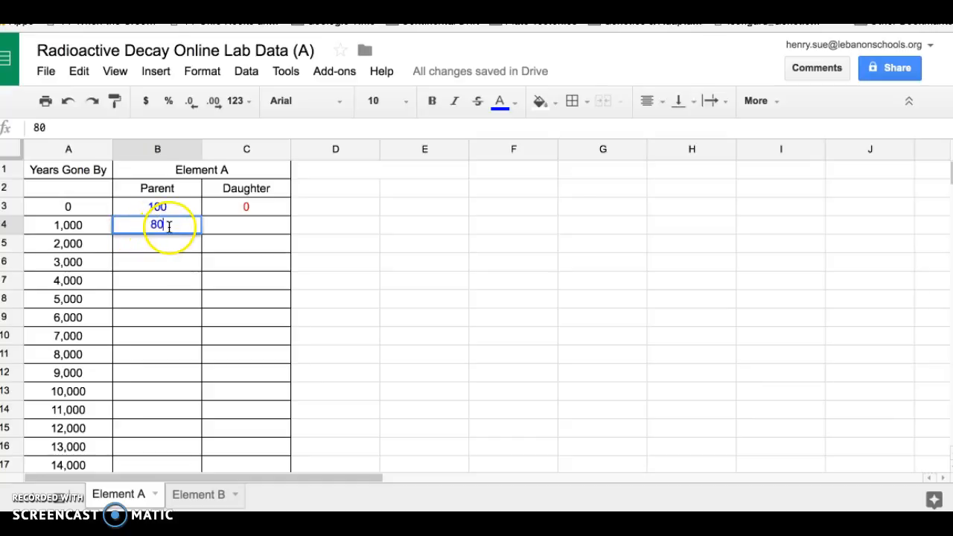
{"action": "left_click", "coordinate": [239, 228]}
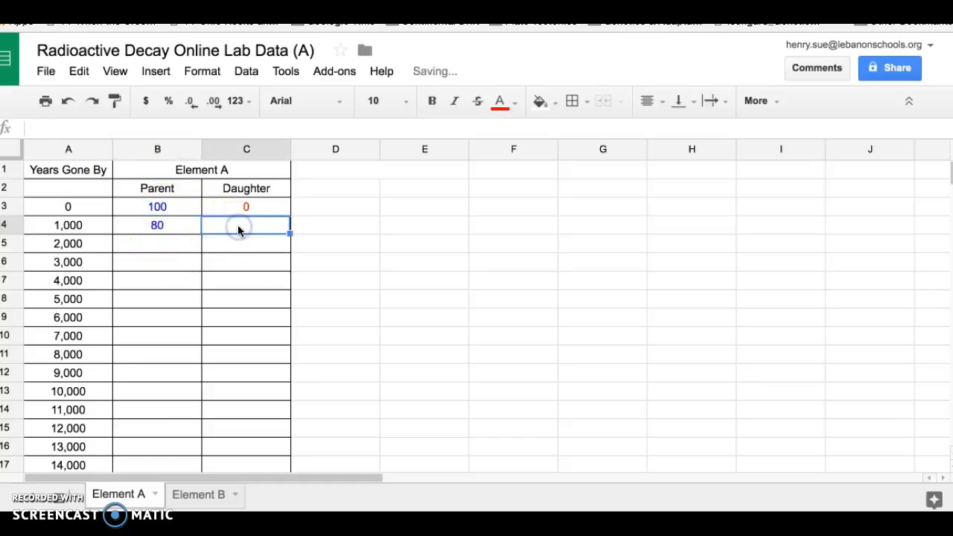
{"action": "type", "text": "20"}
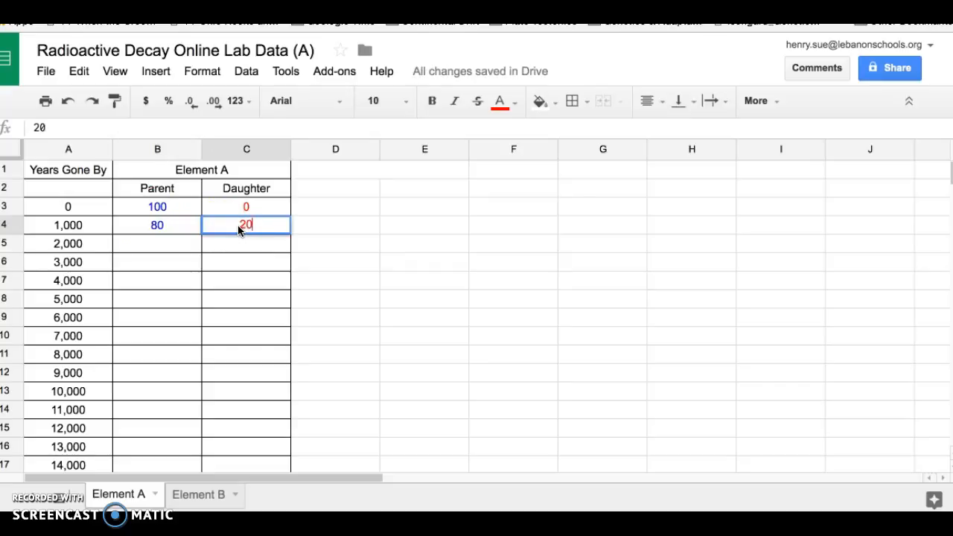
{"action": "left_click", "coordinate": [181, 243]}
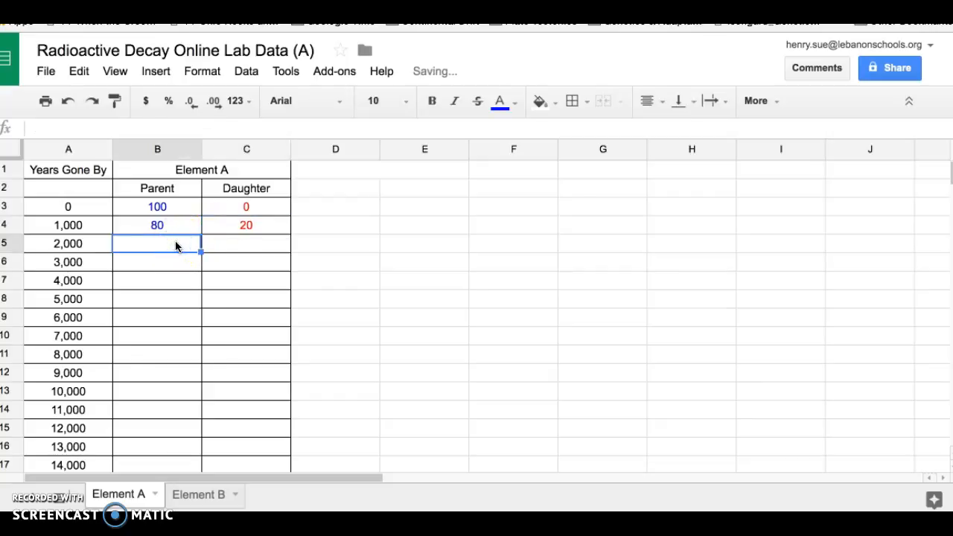
{"action": "type", "text": "67"}
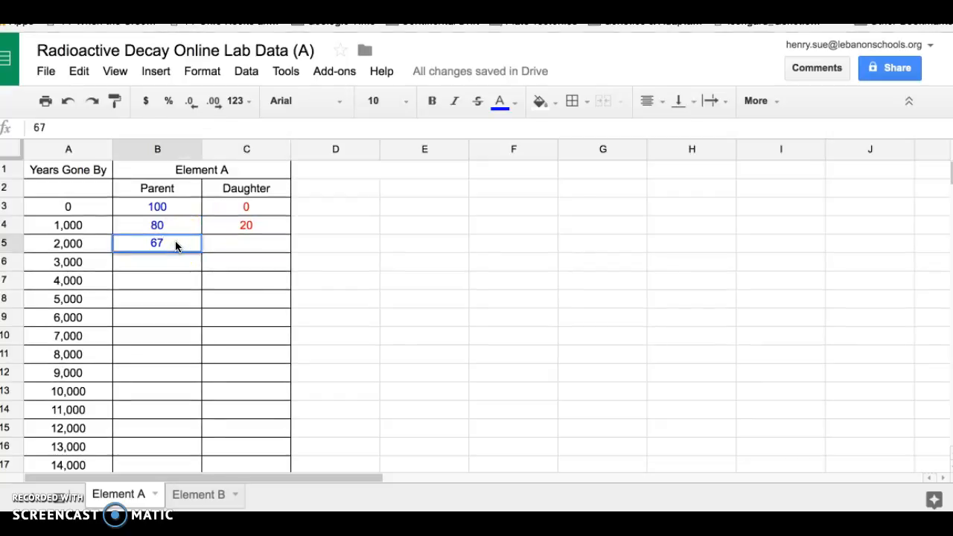
{"action": "key", "text": "Return"}
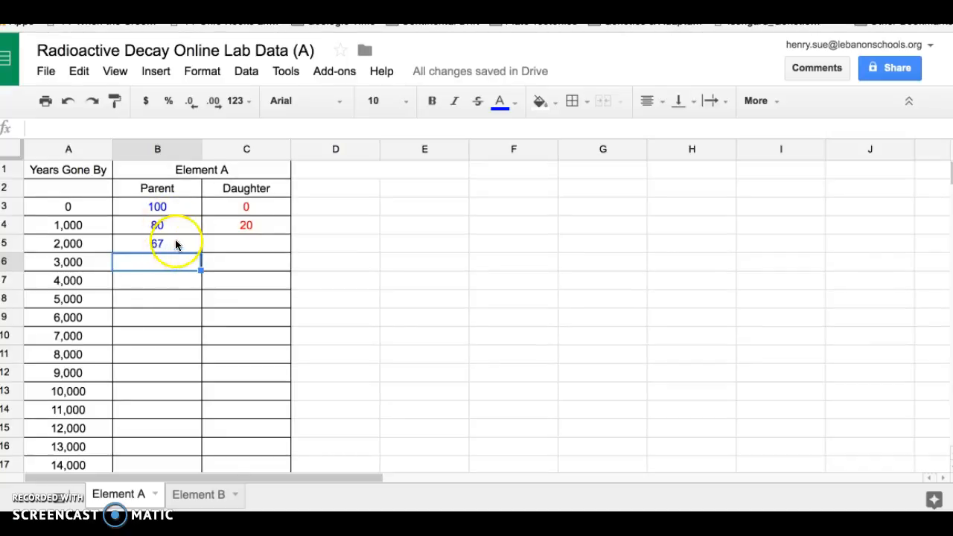
Clear the Daughter values for 0 and 1,000 years in cells C3 and C4
{"action": "left_click", "coordinate": [256, 208]}
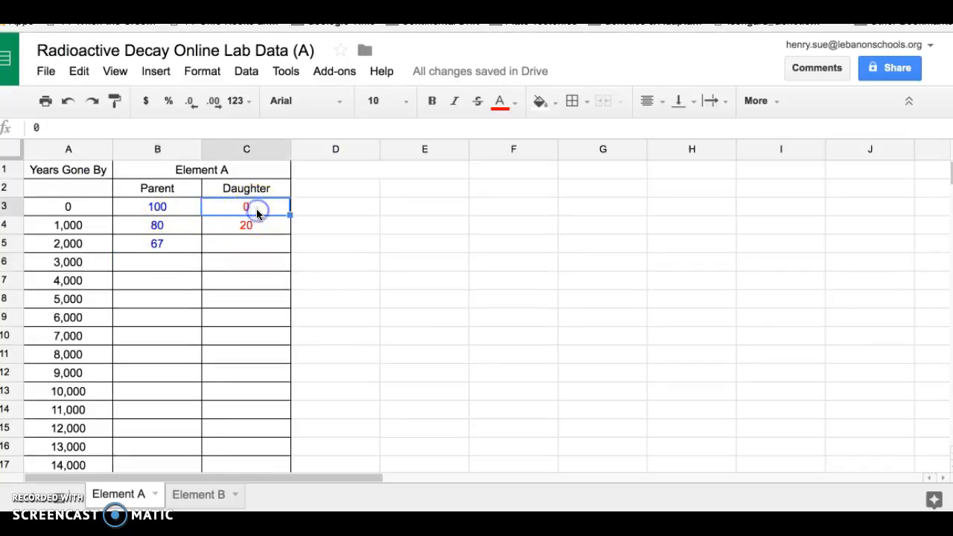
{"action": "key", "text": "Delete"}
{"action": "left_click", "coordinate": [258, 231]}
{"action": "key", "text": "Delete"}
{"action": "left_click", "coordinate": [256, 207]}
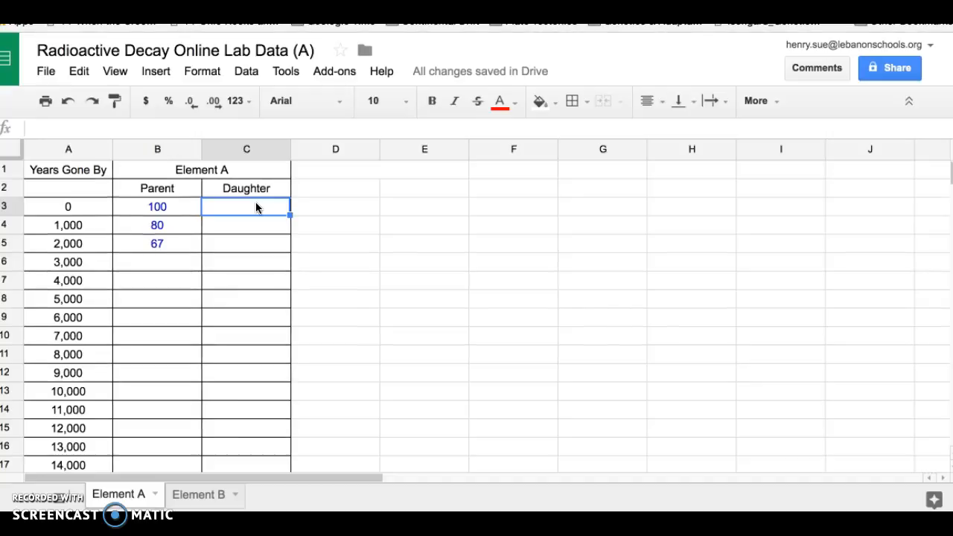
Enter the formula =100-B3 in the Daughter cell C3 for 0 years
{"action": "left_click", "coordinate": [234, 210]}
{"action": "left_click", "coordinate": [56, 129]}
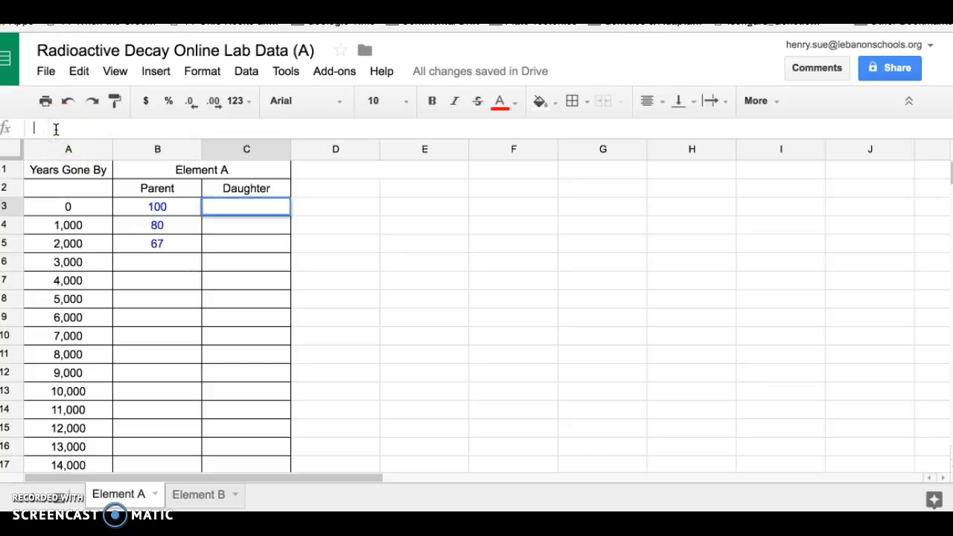
{"action": "type", "text": "="}
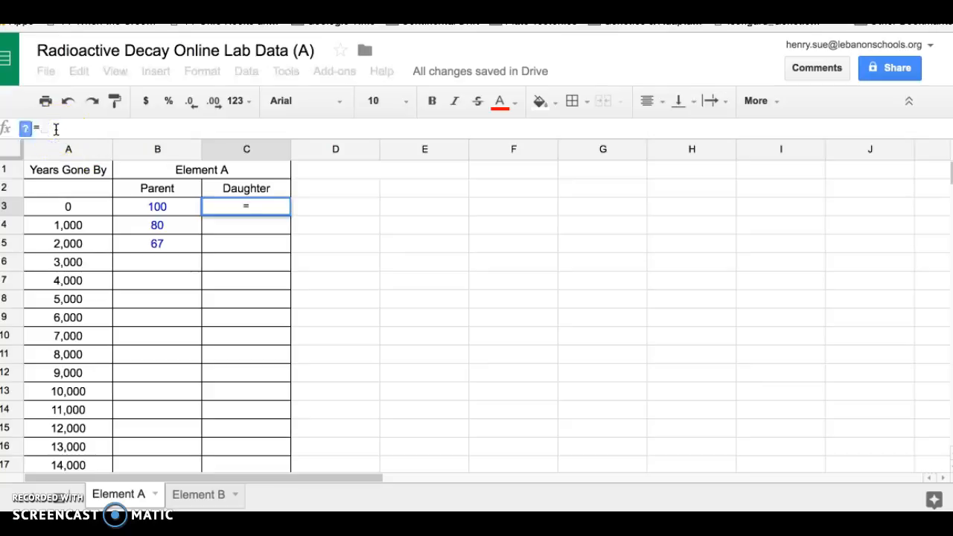
{"action": "type", "text": "100-"}
{"action": "type", "text": "B3"}
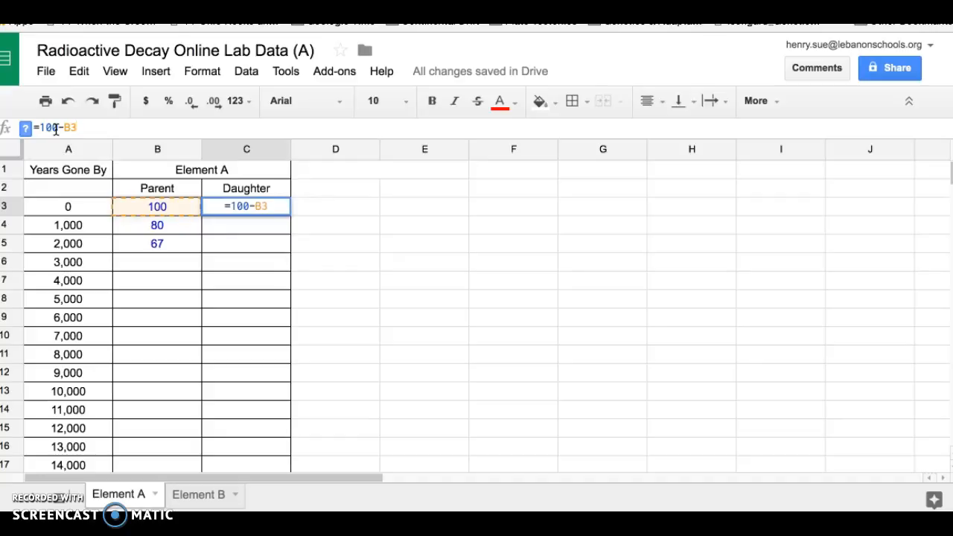
{"action": "key", "text": "Return"}
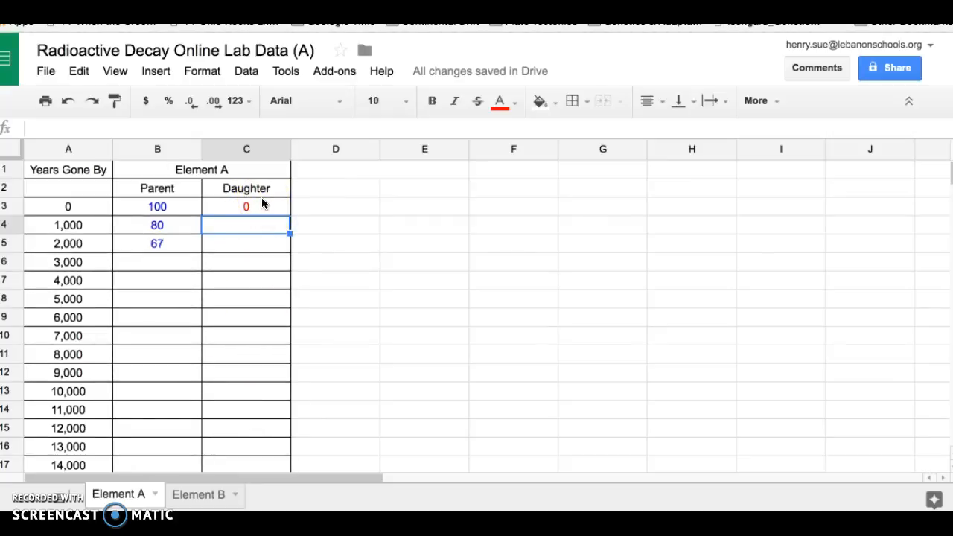
Fill the Daughter formula from C3 down the column to the 12,000-year row, C15
{"action": "left_click", "coordinate": [265, 188]}
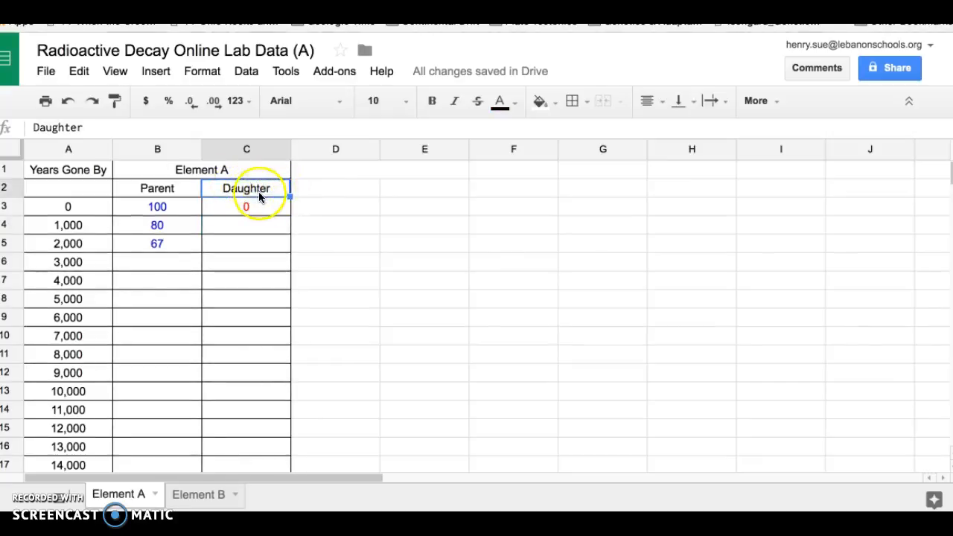
{"action": "left_click", "coordinate": [256, 208]}
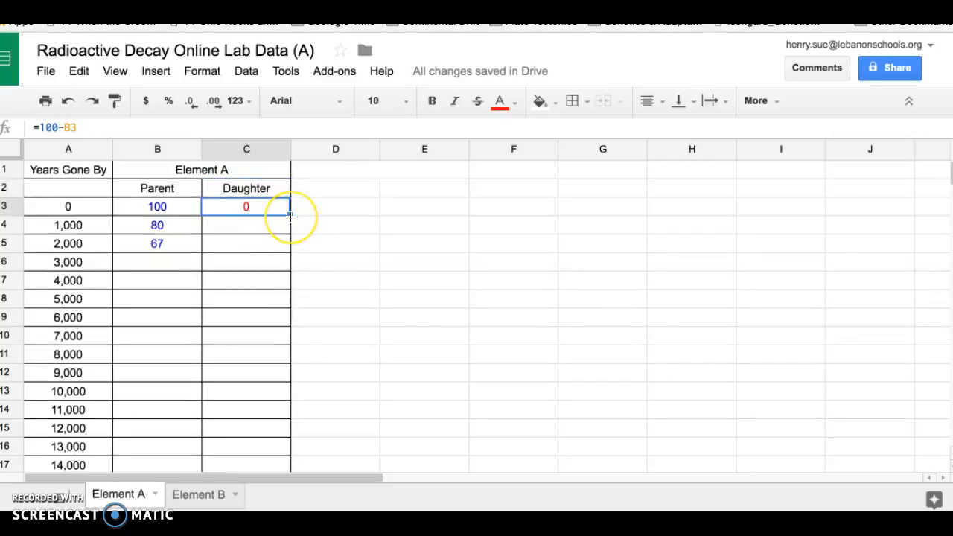
{"action": "left_click_drag", "start_coordinate": [289, 215], "coordinate": [269, 429]}
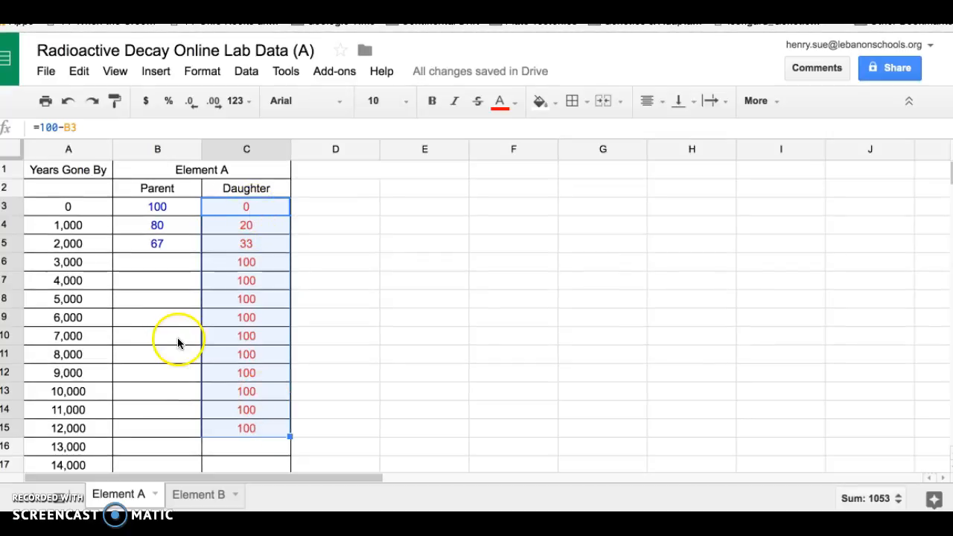
Enter the Parent values 23, 12 and 0 for 3,000, 4,000 and 5,000 years in B6:B8
{"action": "left_click", "coordinate": [172, 267]}
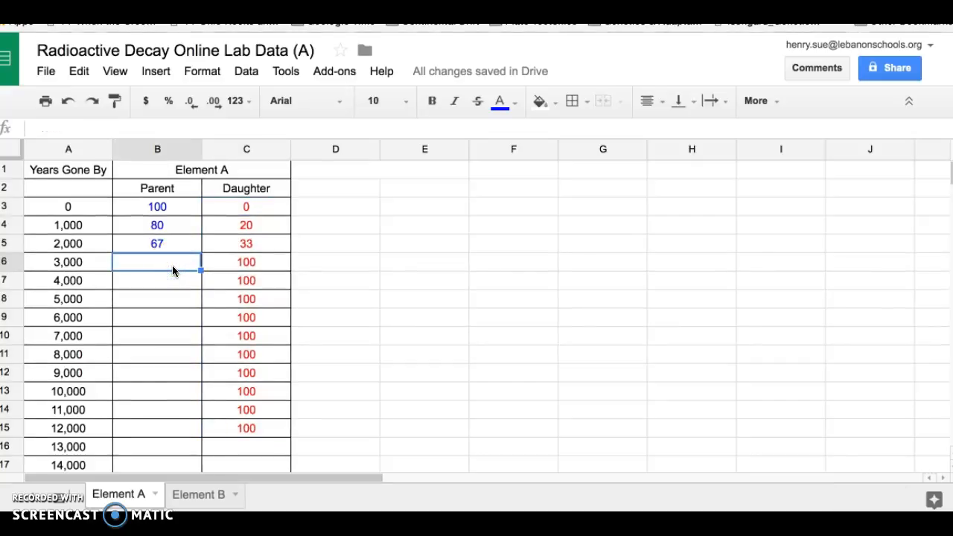
{"action": "type", "text": "23"}
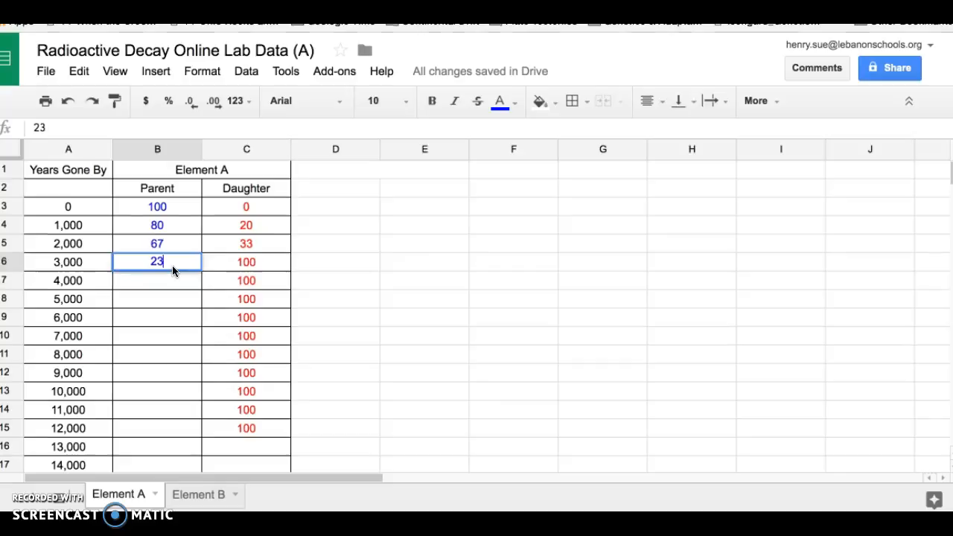
{"action": "key", "text": "Return"}
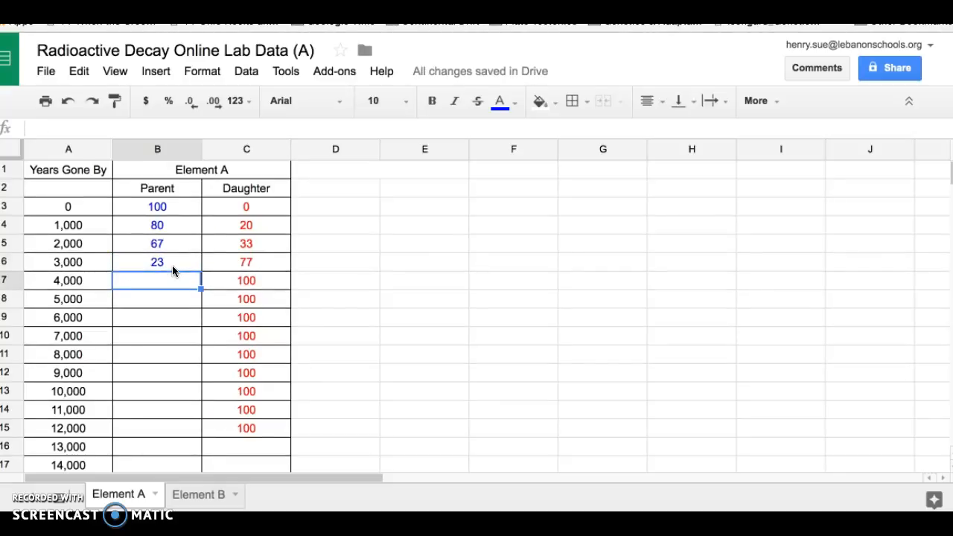
{"action": "type", "text": "12"}
{"action": "key", "text": "Return"}
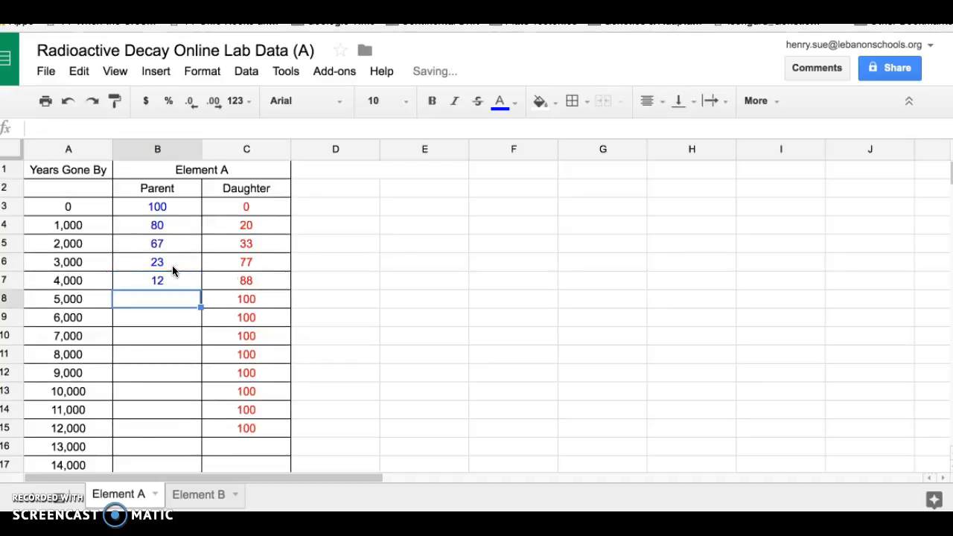
{"action": "type", "text": "0"}
{"action": "key", "text": "Return"}
Clear the surplus Daughter formulas for 6,000 through 12,000 years in C9:C15
{"action": "key", "text": "Right"}
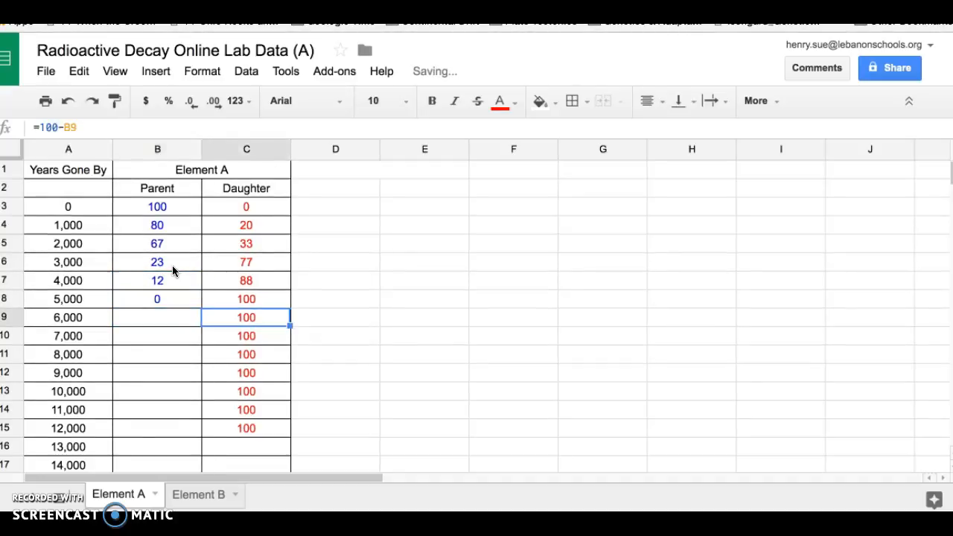
{"action": "key", "text": "Delete"}
{"action": "key", "text": "Down"}
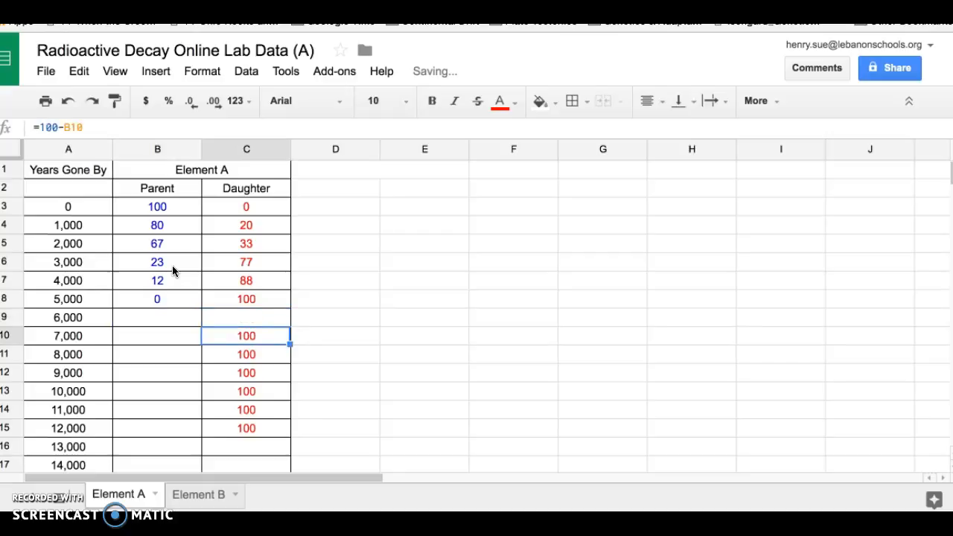
{"action": "key", "text": "Delete"}
{"action": "key", "text": "Down"}
{"action": "key", "text": "Delete"}
{"action": "key", "text": "Up"}
{"action": "key", "text": "Down"}
{"action": "key", "text": "Down"}
{"action": "key", "text": "Delete"}
{"action": "key", "text": "Down"}
{"action": "key", "text": "Down"}
{"action": "key", "text": "Delete"}
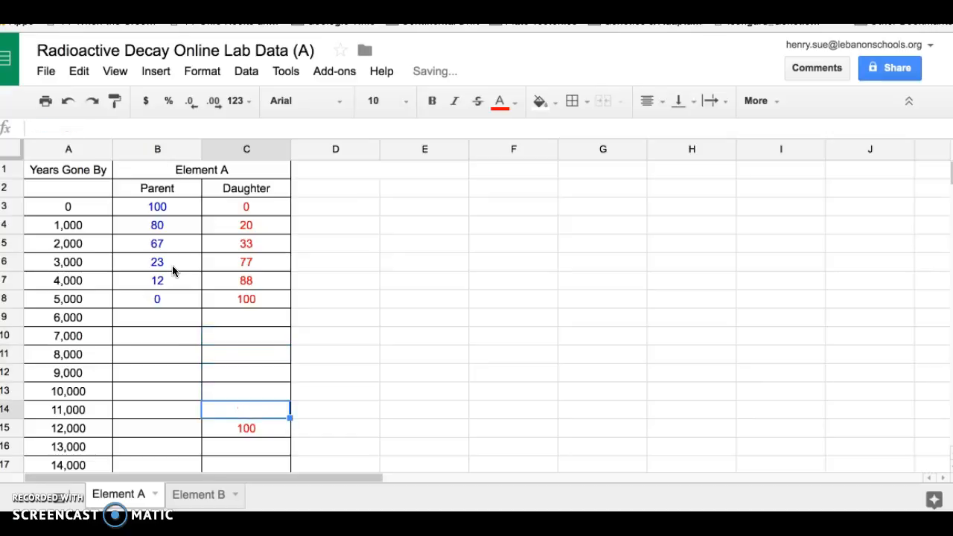
{"action": "key", "text": "Down"}
{"action": "key", "text": "Delete"}
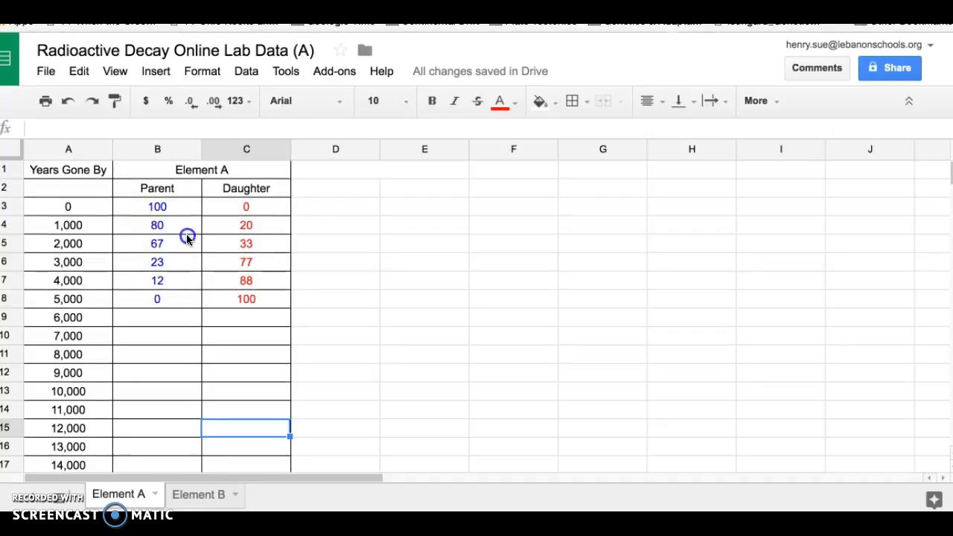
Clear the sample Parent and Daughter data in B4:C8 and duplicate the Element A sheet
{"action": "left_click_drag", "start_coordinate": [153, 223], "coordinate": [247, 298]}
{"action": "key", "text": "Delete"}
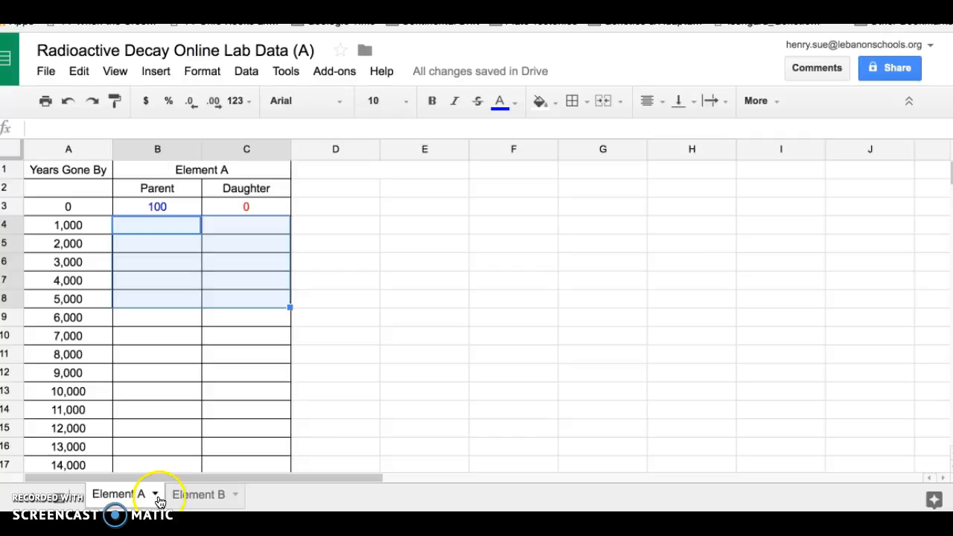
{"action": "left_click", "coordinate": [157, 496]}
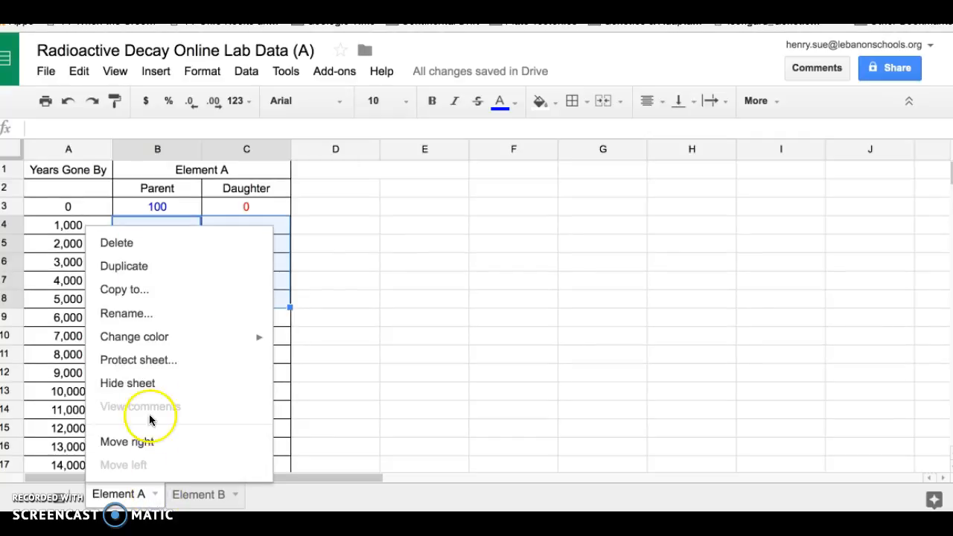
{"action": "left_click", "coordinate": [139, 270]}
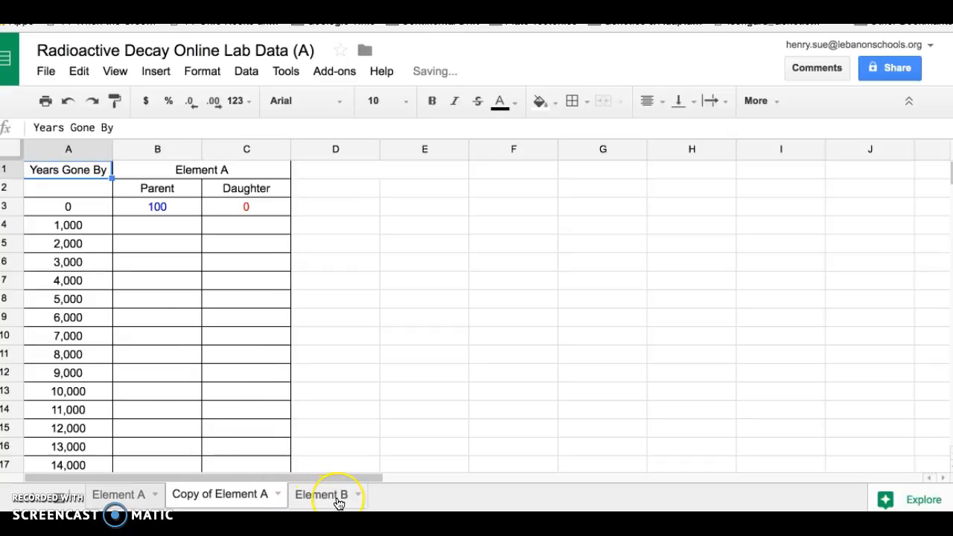
Rename the duplicated sheet "Copy of Element A" as "Element C"
{"action": "left_click", "coordinate": [227, 494]}
{"action": "double_click", "coordinate": [211, 493]}
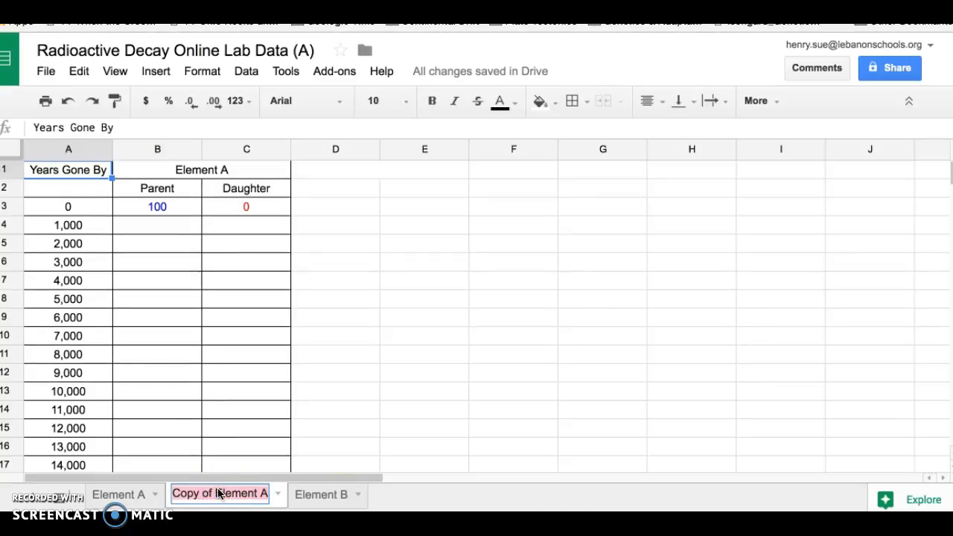
{"action": "left_click", "coordinate": [222, 494]}
{"action": "key", "text": "BackSpace"}
{"action": "key", "text": "BackSpace"}
{"action": "key", "text": "BackSpace"}
{"action": "key", "text": "BackSpace"}
{"action": "key", "text": "BackSpace"}
{"action": "key", "text": "BackSpace"}
{"action": "key", "text": "BackSpace"}
{"action": "key", "text": "BackSpace"}
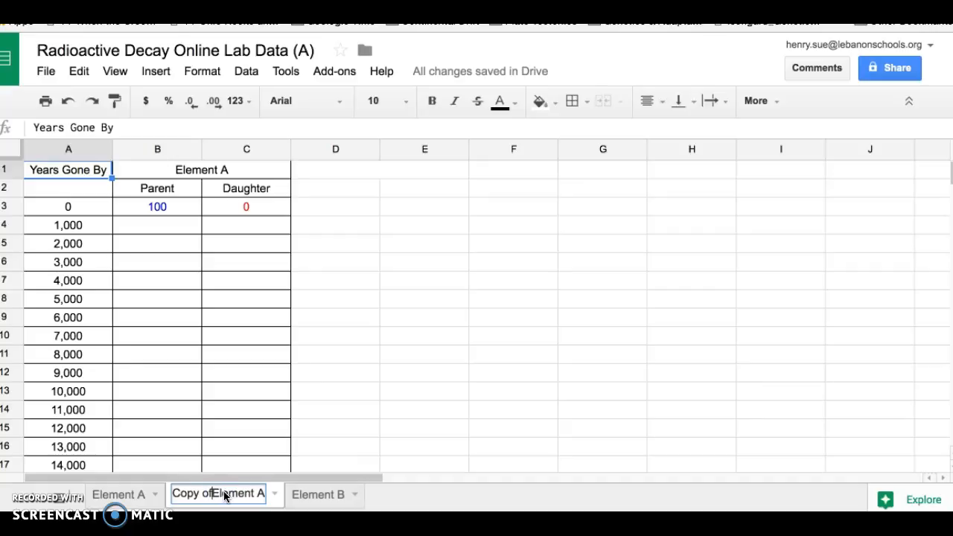
{"action": "key", "text": "Right"}
{"action": "key", "text": "Right"}
{"action": "key", "text": "Right"}
{"action": "key", "text": "Right"}
{"action": "key", "text": "Right"}
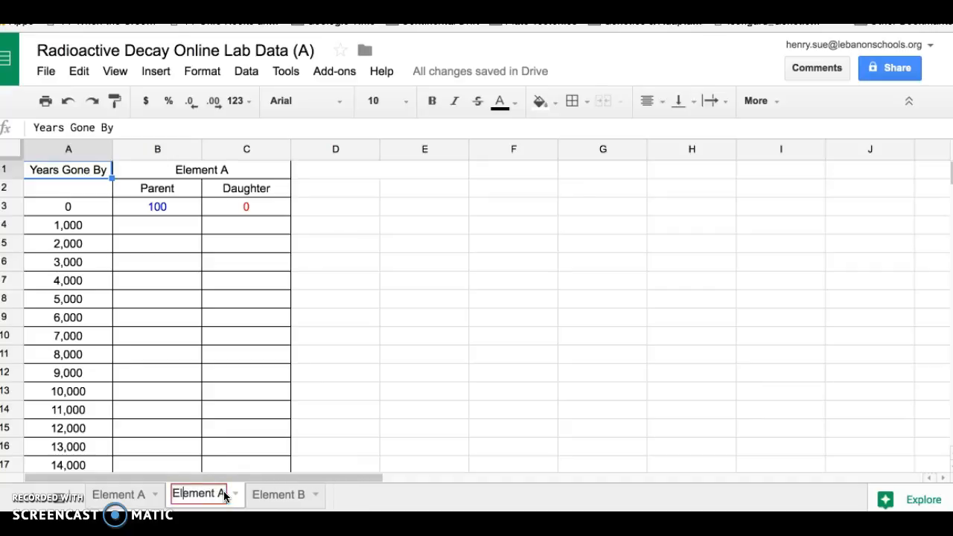
{"action": "key", "text": "Delete"}
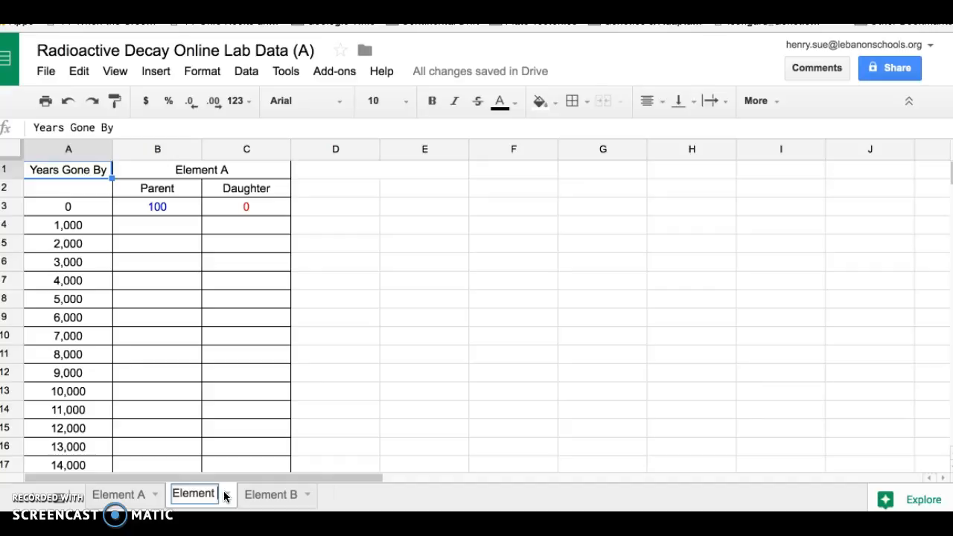
{"action": "type", "text": "C"}
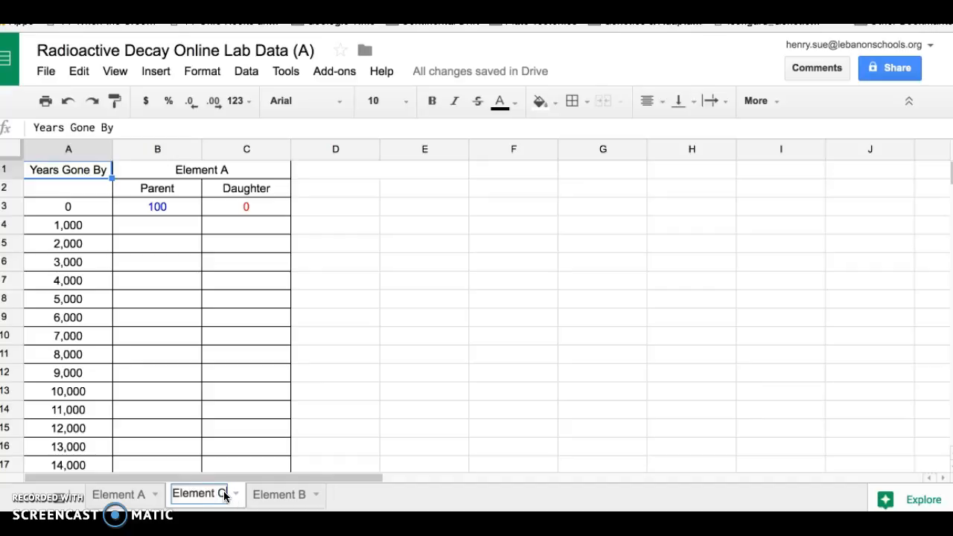
Change the table heading in merged cell B1 to "Element C" on the duplicated sheet
{"action": "left_click", "coordinate": [237, 170]}
{"action": "left_click", "coordinate": [94, 127]}
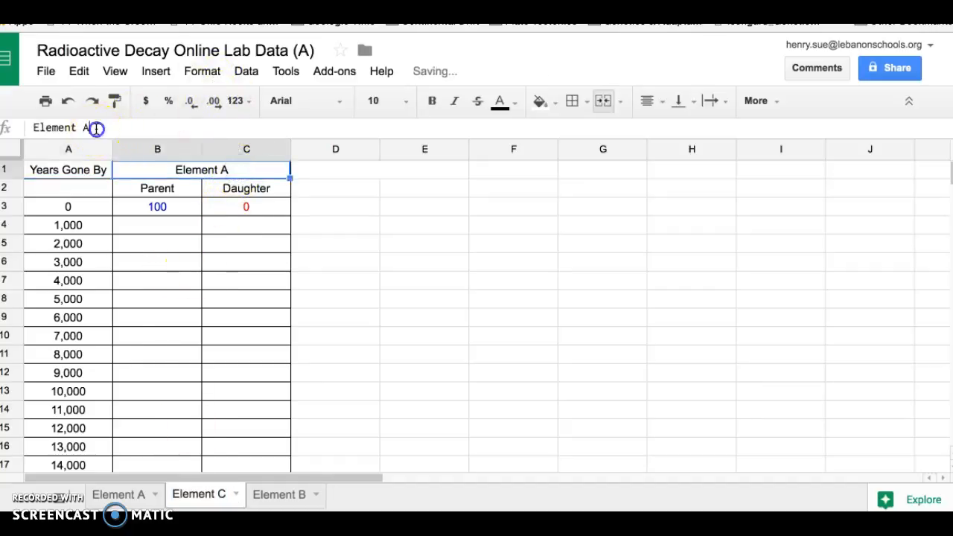
{"action": "key", "text": "BackSpace"}
{"action": "type", "text": "C"}
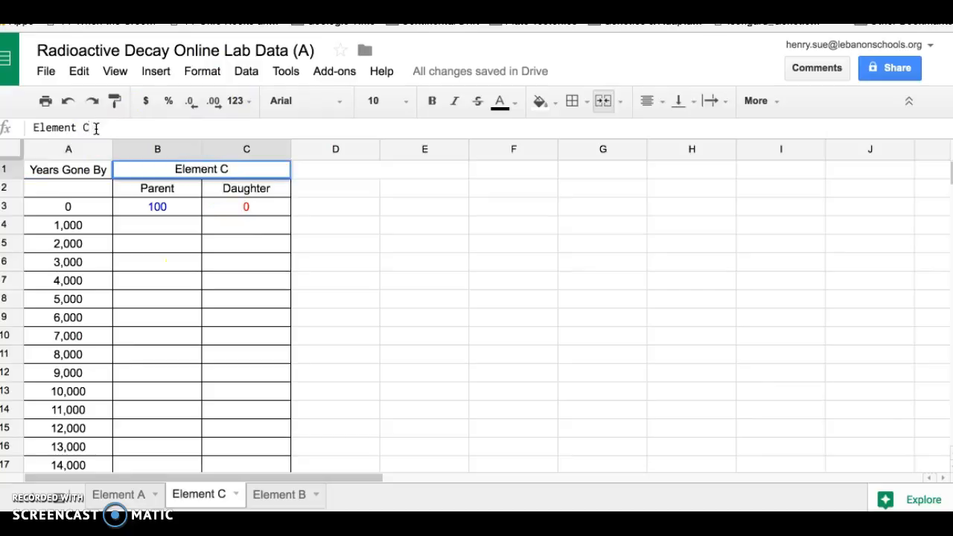
{"action": "left_click", "coordinate": [169, 228]}
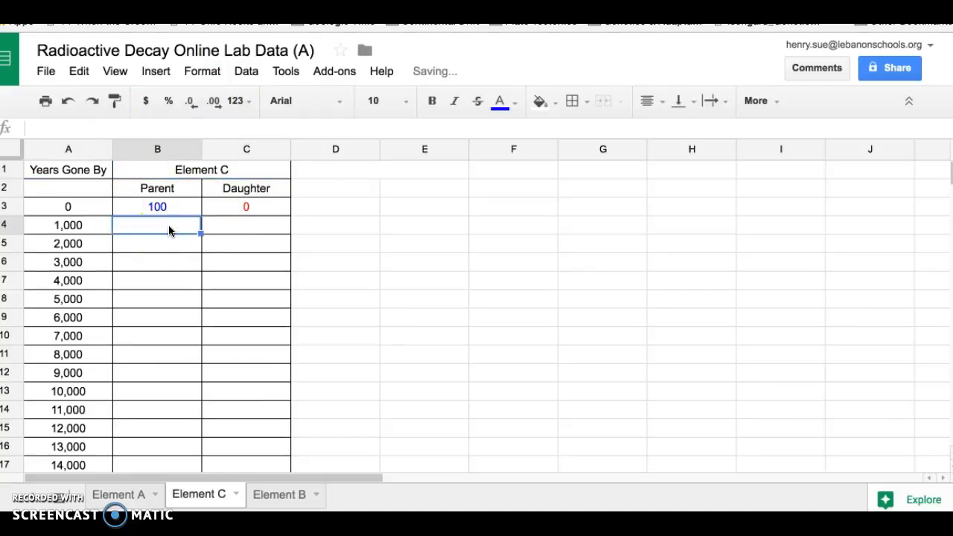